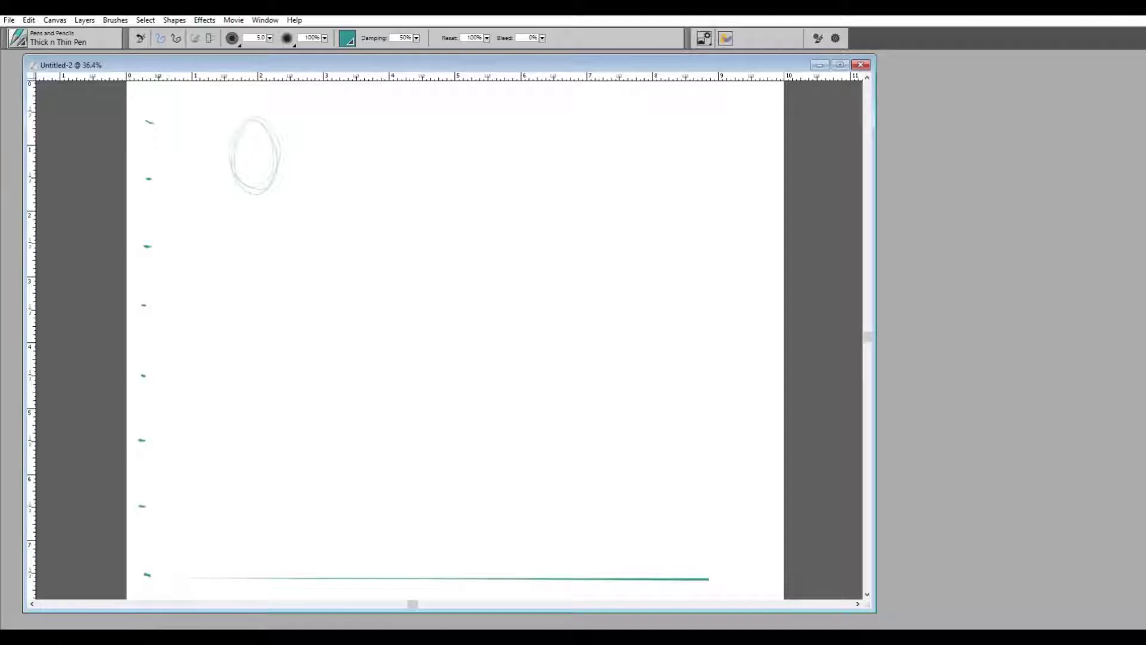
Sketch the neck, spine, hip line and two leg guide lines below the head oval
{"action": "mouse_move", "coordinate": [253, 192]}
{"action": "left_mouse_down"}
{"action": "mouse_move", "coordinate": [252, 209]}
{"action": "mouse_move", "coordinate": [298, 219]}
{"action": "mouse_move", "coordinate": [276, 218]}
{"action": "left_mouse_up"}
{"action": "left_click_drag", "start_coordinate": [252, 247], "coordinate": [255, 300]}
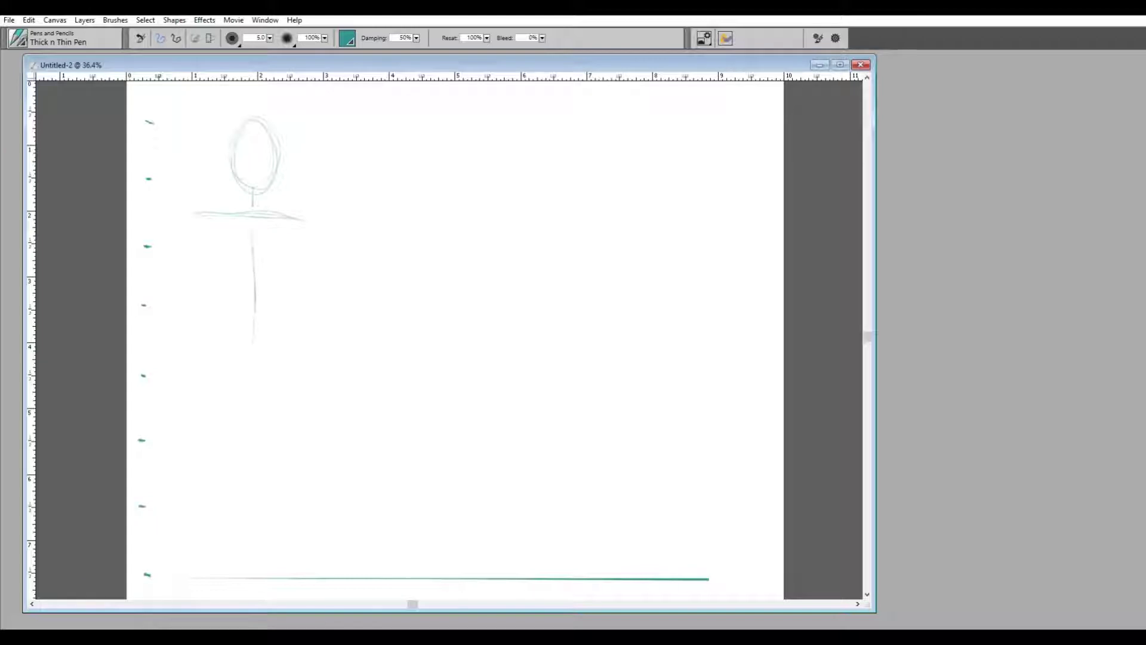
{"action": "mouse_move", "coordinate": [212, 335]}
{"action": "left_mouse_down"}
{"action": "mouse_move", "coordinate": [286, 339]}
{"action": "mouse_move", "coordinate": [231, 337]}
{"action": "mouse_move", "coordinate": [216, 388]}
{"action": "left_mouse_up"}
{"action": "left_click_drag", "start_coordinate": [220, 454], "coordinate": [216, 544]}
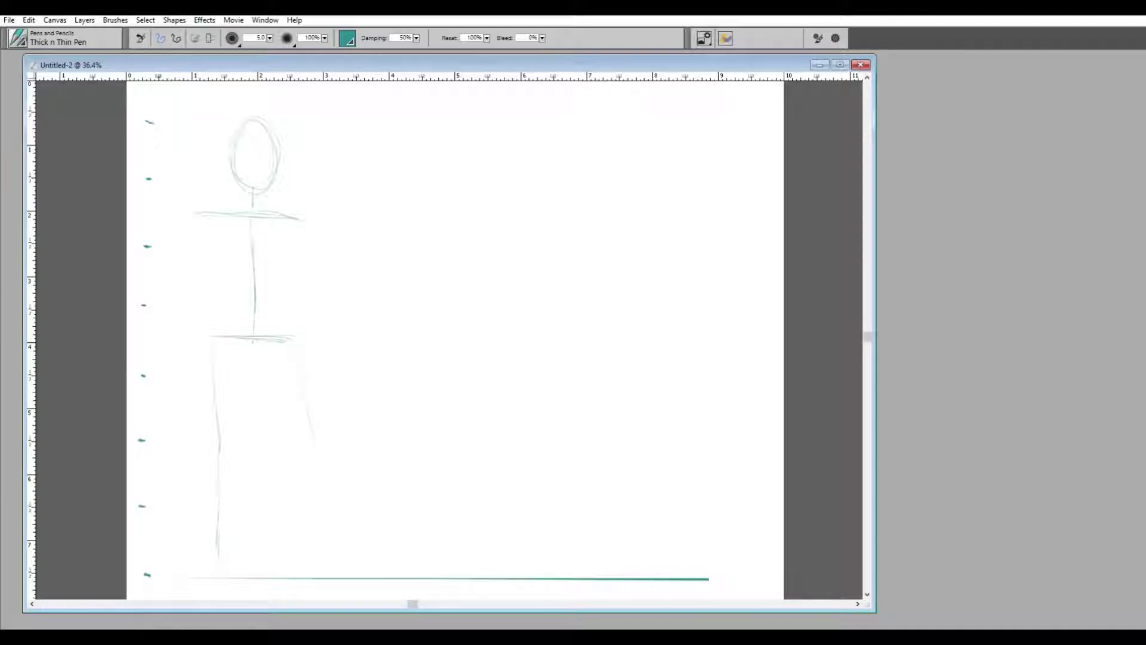
{"action": "left_click_drag", "start_coordinate": [316, 471], "coordinate": [319, 558]}
Handwrite the label 'Male' above the figure's head
{"action": "left_click_drag", "start_coordinate": [229, 106], "coordinate": [286, 99]}
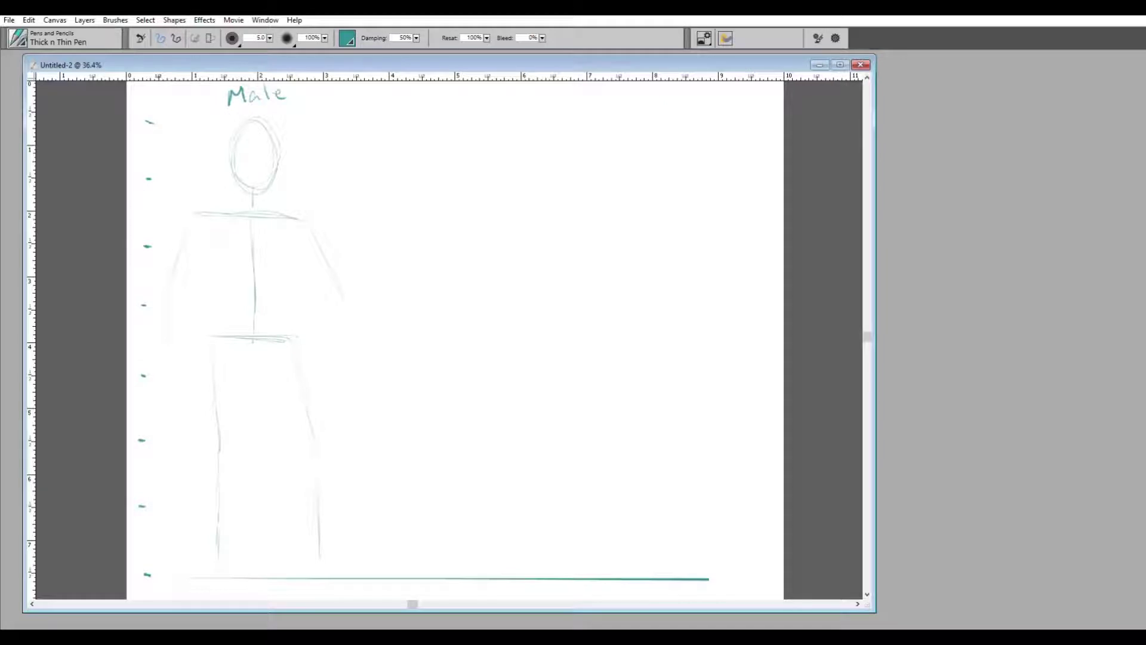
Sketch a ribcage oval, an abdomen circle and pelvis curves below the hip line
{"action": "left_click_drag", "start_coordinate": [287, 235], "coordinate": [221, 257]}
{"action": "mouse_move", "coordinate": [281, 274]}
{"action": "left_mouse_down"}
{"action": "mouse_move", "coordinate": [239, 272]}
{"action": "mouse_move", "coordinate": [289, 298]}
{"action": "left_mouse_up"}
{"action": "left_click_drag", "start_coordinate": [216, 247], "coordinate": [215, 278]}
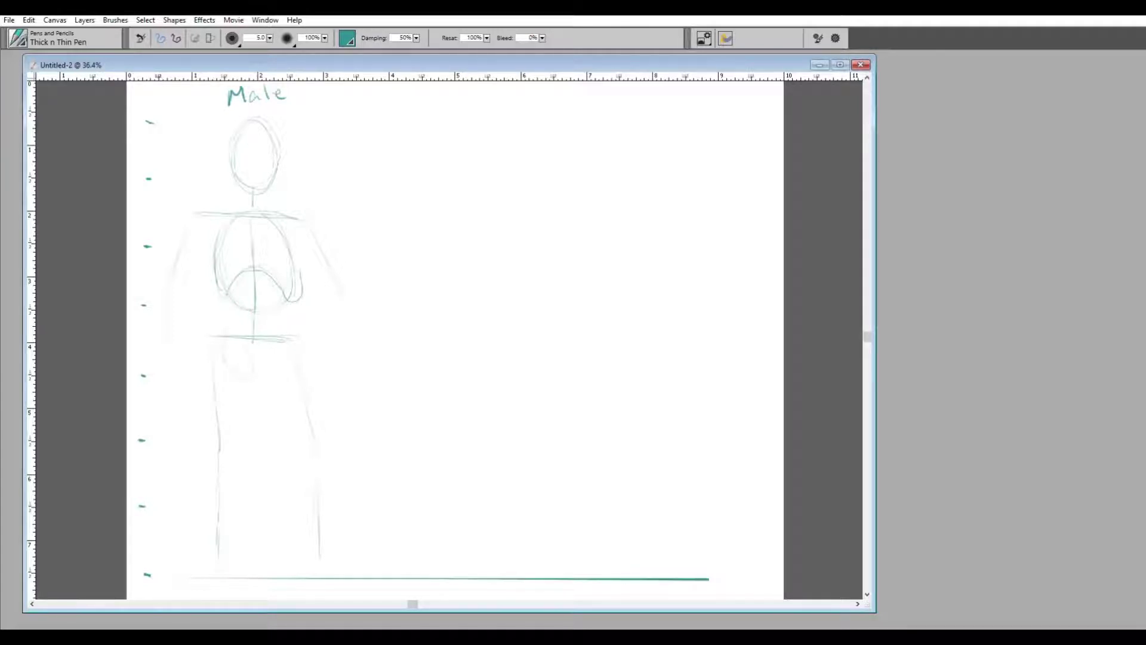
{"action": "mouse_move", "coordinate": [222, 342]}
{"action": "left_mouse_down"}
{"action": "mouse_move", "coordinate": [253, 357]}
{"action": "mouse_move", "coordinate": [255, 342]}
{"action": "mouse_move", "coordinate": [237, 336]}
{"action": "left_mouse_up"}
{"action": "left_click_drag", "start_coordinate": [271, 370], "coordinate": [257, 373]}
Add knee ovals, lower-leg lines and feet to both legs, reaching the ground line
{"action": "left_click_drag", "start_coordinate": [199, 346], "coordinate": [187, 533]}
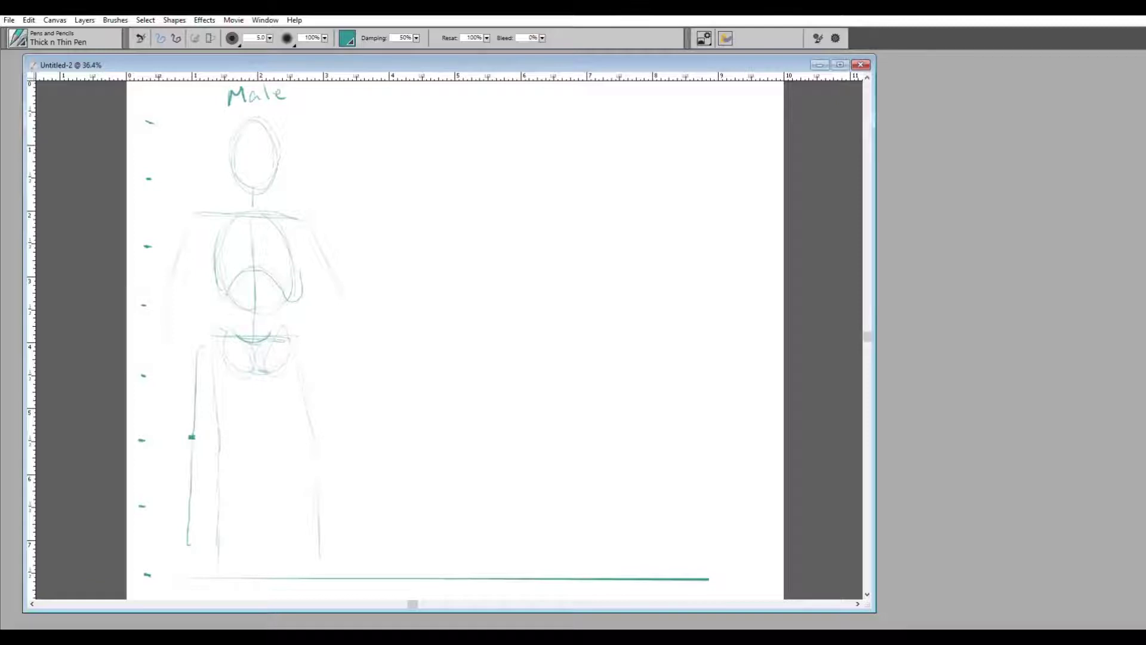
{"action": "left_click_drag", "start_coordinate": [221, 436], "coordinate": [222, 456]}
{"action": "mouse_move", "coordinate": [214, 545]}
{"action": "left_mouse_down"}
{"action": "mouse_move", "coordinate": [207, 572]}
{"action": "mouse_move", "coordinate": [237, 576]}
{"action": "left_mouse_up"}
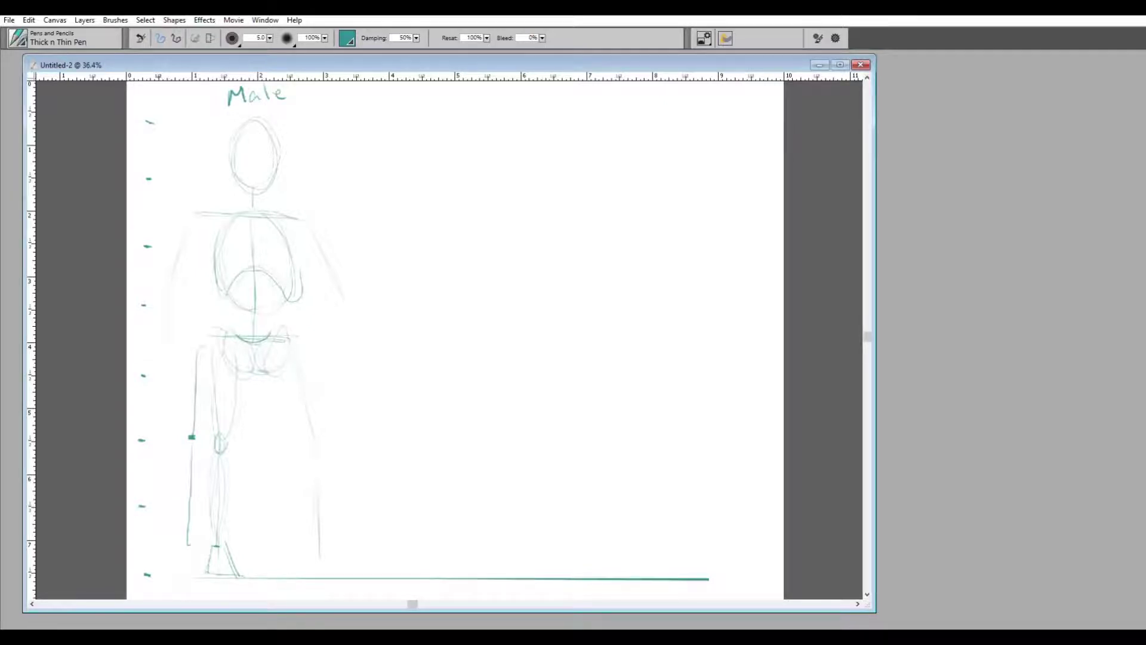
{"action": "left_click_drag", "start_coordinate": [315, 440], "coordinate": [314, 441]}
{"action": "left_click_drag", "start_coordinate": [305, 472], "coordinate": [311, 527]}
{"action": "mouse_move", "coordinate": [314, 457]}
{"action": "left_mouse_down"}
{"action": "mouse_move", "coordinate": [323, 525]}
{"action": "mouse_move", "coordinate": [357, 575]}
{"action": "left_mouse_up"}
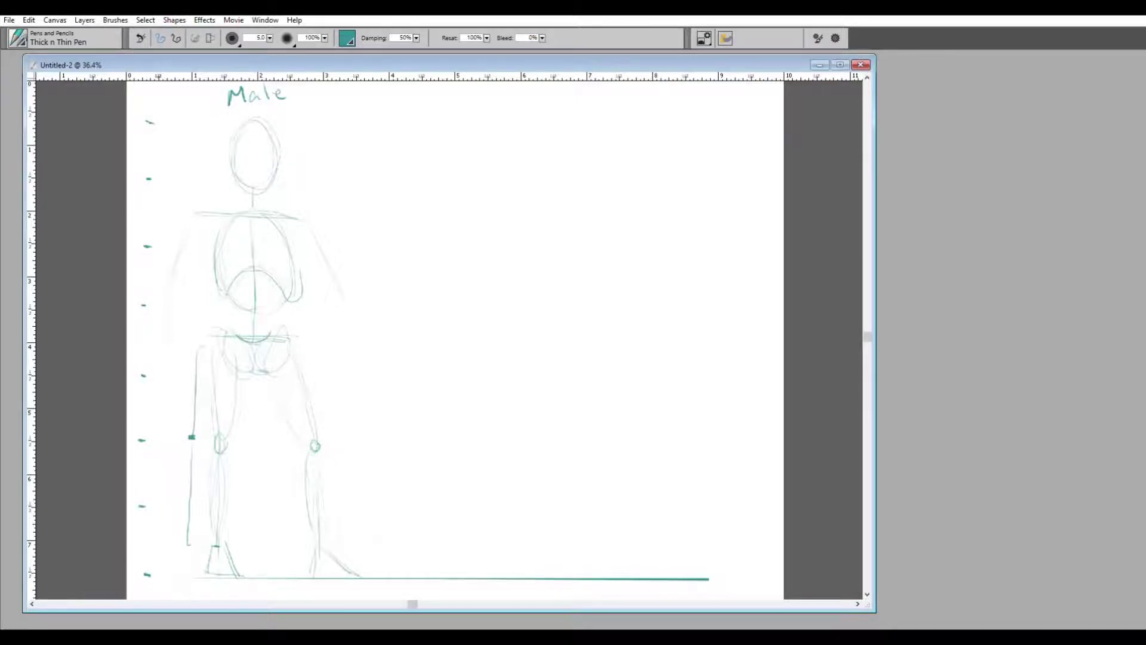
{"action": "left_click_drag", "start_coordinate": [338, 561], "coordinate": [365, 578]}
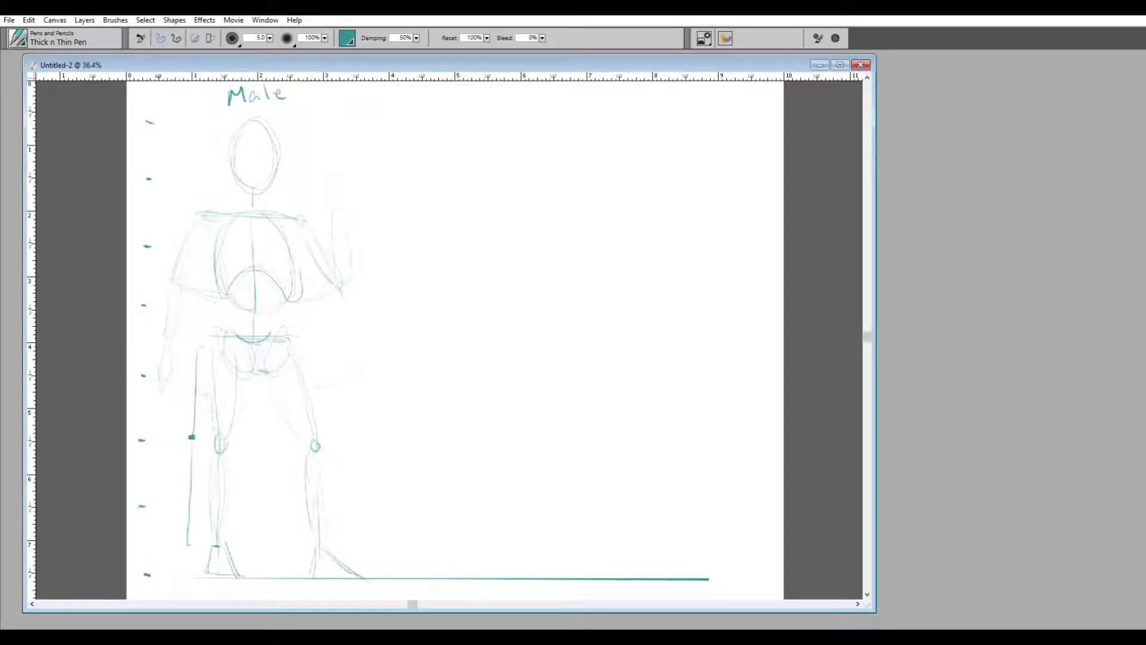
Refine the outline of the hand raised beside the head
{"action": "left_click_drag", "start_coordinate": [352, 260], "coordinate": [348, 279]}
Trace the neck, both sides of the head and both shoulders in dark red
{"action": "mouse_move", "coordinate": [241, 207]}
{"action": "left_mouse_down"}
{"action": "mouse_move", "coordinate": [245, 190]}
{"action": "mouse_move", "coordinate": [271, 207]}
{"action": "left_mouse_up"}
{"action": "mouse_move", "coordinate": [244, 121]}
{"action": "left_mouse_down"}
{"action": "mouse_move", "coordinate": [237, 183]}
{"action": "mouse_move", "coordinate": [256, 194]}
{"action": "mouse_move", "coordinate": [273, 184]}
{"action": "left_mouse_up"}
{"action": "mouse_move", "coordinate": [264, 120]}
{"action": "left_mouse_down"}
{"action": "mouse_move", "coordinate": [280, 153]}
{"action": "mouse_move", "coordinate": [258, 190]}
{"action": "left_mouse_up"}
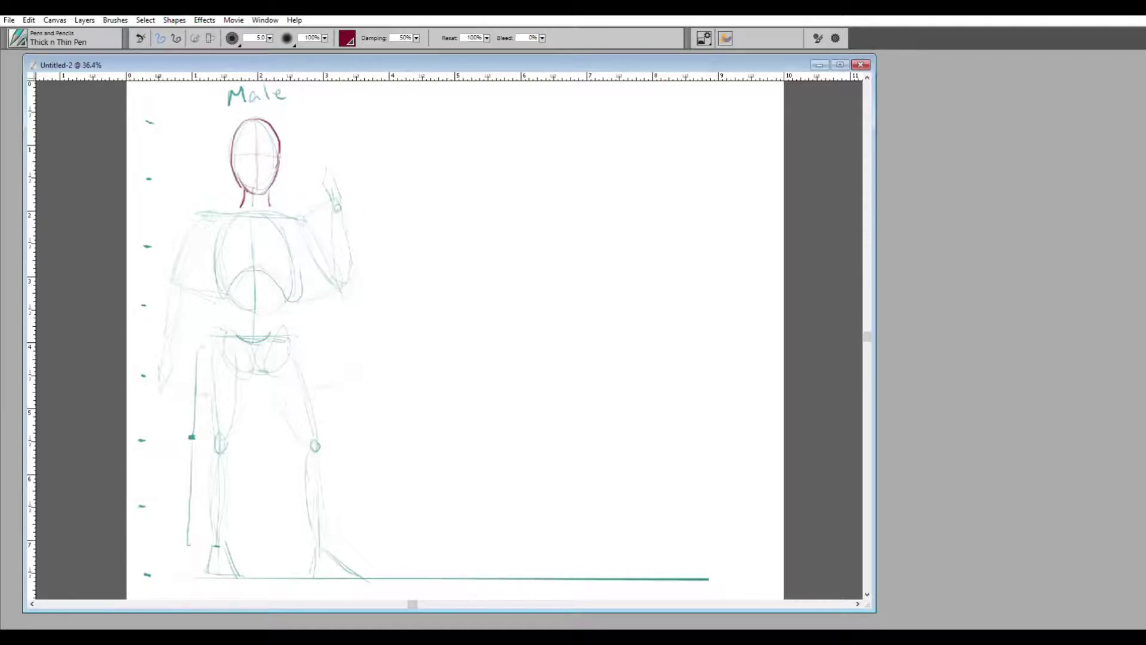
{"action": "left_click_drag", "start_coordinate": [243, 200], "coordinate": [197, 230]}
{"action": "left_click_drag", "start_coordinate": [286, 208], "coordinate": [313, 229]}
Outline both sides of the torso in dark red down to the hips
{"action": "left_click_drag", "start_coordinate": [212, 248], "coordinate": [218, 299]}
{"action": "left_click_drag", "start_coordinate": [297, 247], "coordinate": [290, 323]}
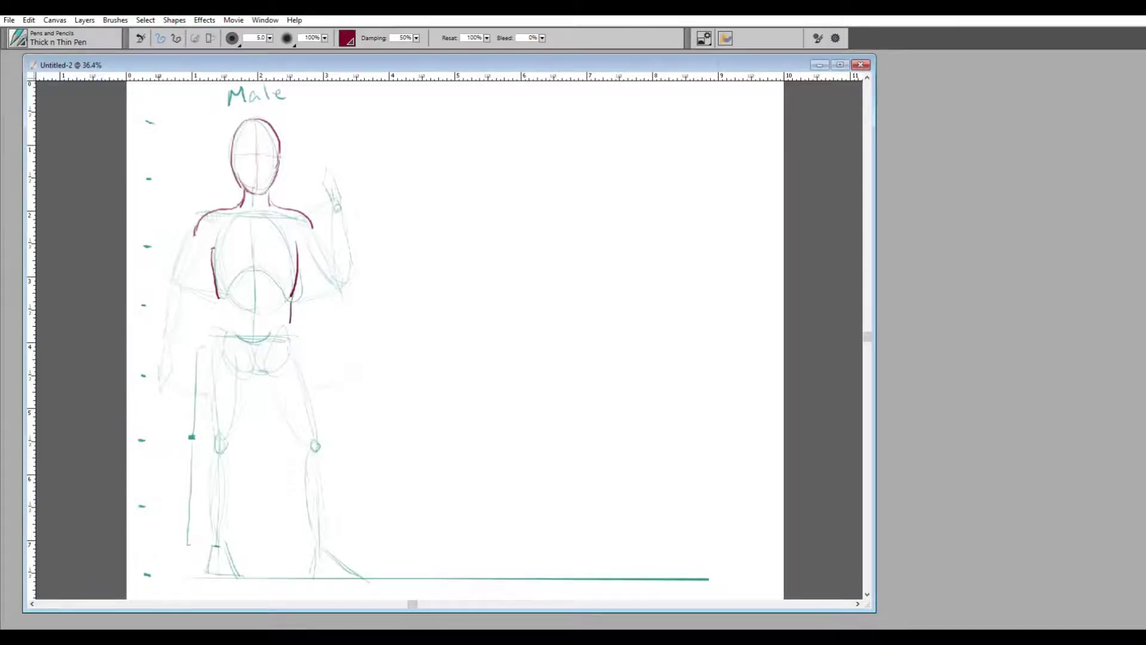
{"action": "left_click_drag", "start_coordinate": [219, 299], "coordinate": [209, 340]}
{"action": "left_click_drag", "start_coordinate": [290, 325], "coordinate": [292, 333]}
Trace both thighs, lower legs and feet in dark red down to the ground
{"action": "mouse_move", "coordinate": [209, 335]}
{"action": "left_mouse_down"}
{"action": "mouse_move", "coordinate": [214, 439]}
{"action": "mouse_move", "coordinate": [236, 434]}
{"action": "mouse_move", "coordinate": [253, 362]}
{"action": "mouse_move", "coordinate": [295, 443]}
{"action": "left_mouse_up"}
{"action": "left_click_drag", "start_coordinate": [292, 335], "coordinate": [322, 436]}
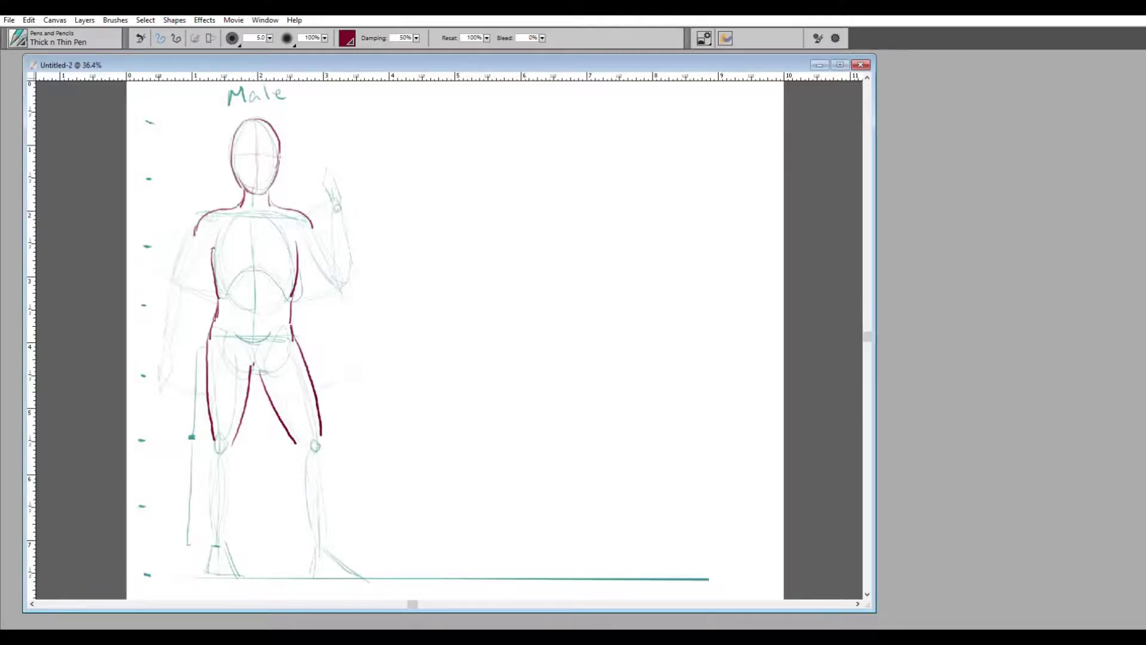
{"action": "mouse_move", "coordinate": [211, 440]}
{"action": "left_mouse_down"}
{"action": "mouse_move", "coordinate": [213, 540]}
{"action": "mouse_move", "coordinate": [233, 498]}
{"action": "mouse_move", "coordinate": [234, 441]}
{"action": "left_mouse_up"}
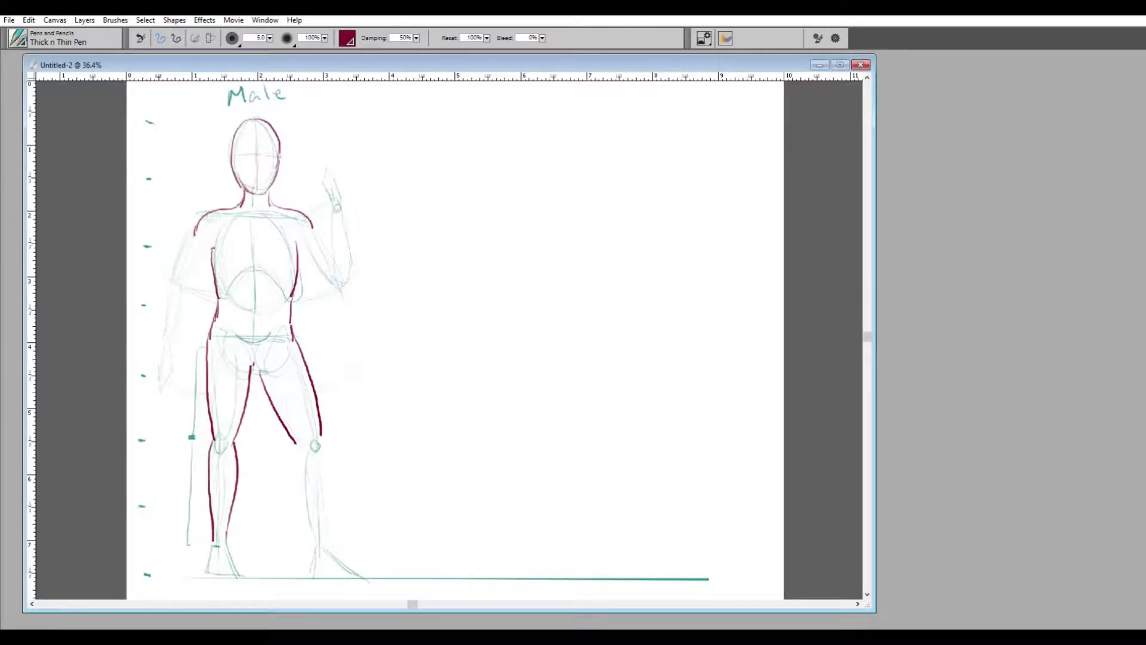
{"action": "mouse_move", "coordinate": [213, 541]}
{"action": "left_mouse_down"}
{"action": "mouse_move", "coordinate": [206, 573]}
{"action": "mouse_move", "coordinate": [235, 563]}
{"action": "mouse_move", "coordinate": [240, 579]}
{"action": "mouse_move", "coordinate": [227, 577]}
{"action": "left_mouse_up"}
{"action": "left_click_drag", "start_coordinate": [301, 460], "coordinate": [310, 548]}
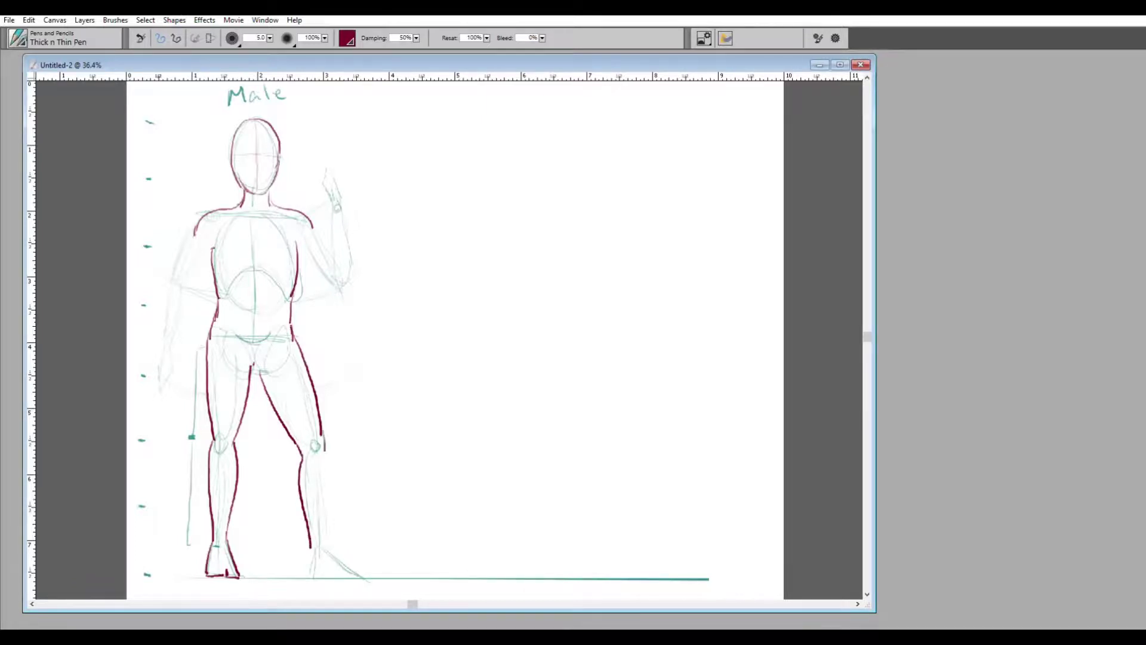
{"action": "mouse_move", "coordinate": [324, 436]}
{"action": "left_mouse_down"}
{"action": "mouse_move", "coordinate": [324, 544]}
{"action": "mouse_move", "coordinate": [305, 576]}
{"action": "mouse_move", "coordinate": [339, 561]}
{"action": "mouse_move", "coordinate": [357, 575]}
{"action": "mouse_move", "coordinate": [330, 578]}
{"action": "mouse_move", "coordinate": [360, 577]}
{"action": "mouse_move", "coordinate": [308, 579]}
{"action": "left_mouse_up"}
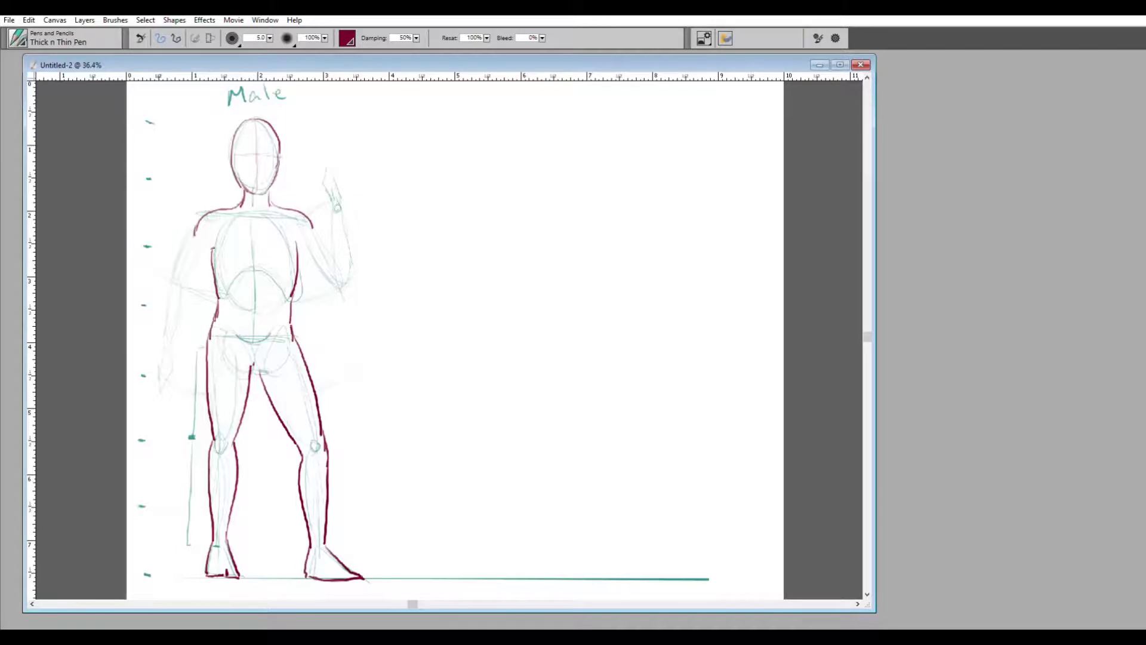
Draw the crotch line and outline the hanging arm and its hand in dark red
{"action": "left_click_drag", "start_coordinate": [243, 368], "coordinate": [264, 361]}
{"action": "left_click_drag", "start_coordinate": [194, 233], "coordinate": [178, 257]}
{"action": "mouse_move", "coordinate": [188, 236]}
{"action": "left_mouse_down"}
{"action": "mouse_move", "coordinate": [172, 275]}
{"action": "mouse_move", "coordinate": [183, 285]}
{"action": "mouse_move", "coordinate": [164, 284]}
{"action": "mouse_move", "coordinate": [161, 343]}
{"action": "mouse_move", "coordinate": [175, 338]}
{"action": "mouse_move", "coordinate": [187, 282]}
{"action": "left_mouse_up"}
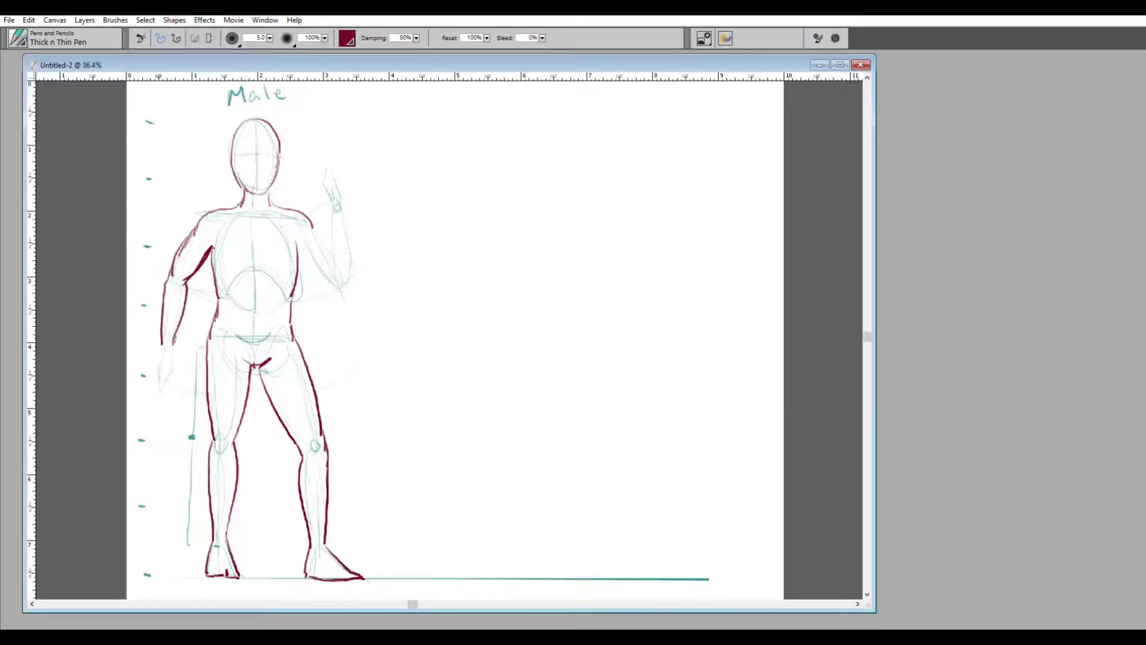
{"action": "mouse_move", "coordinate": [161, 345]}
{"action": "left_mouse_down"}
{"action": "mouse_move", "coordinate": [159, 386]}
{"action": "mouse_move", "coordinate": [180, 375]}
{"action": "mouse_move", "coordinate": [179, 358]}
{"action": "mouse_move", "coordinate": [166, 381]}
{"action": "left_mouse_up"}
Outline the raised arm and hand in dark red, then make teal the paint colour
{"action": "left_click_drag", "start_coordinate": [302, 257], "coordinate": [341, 289]}
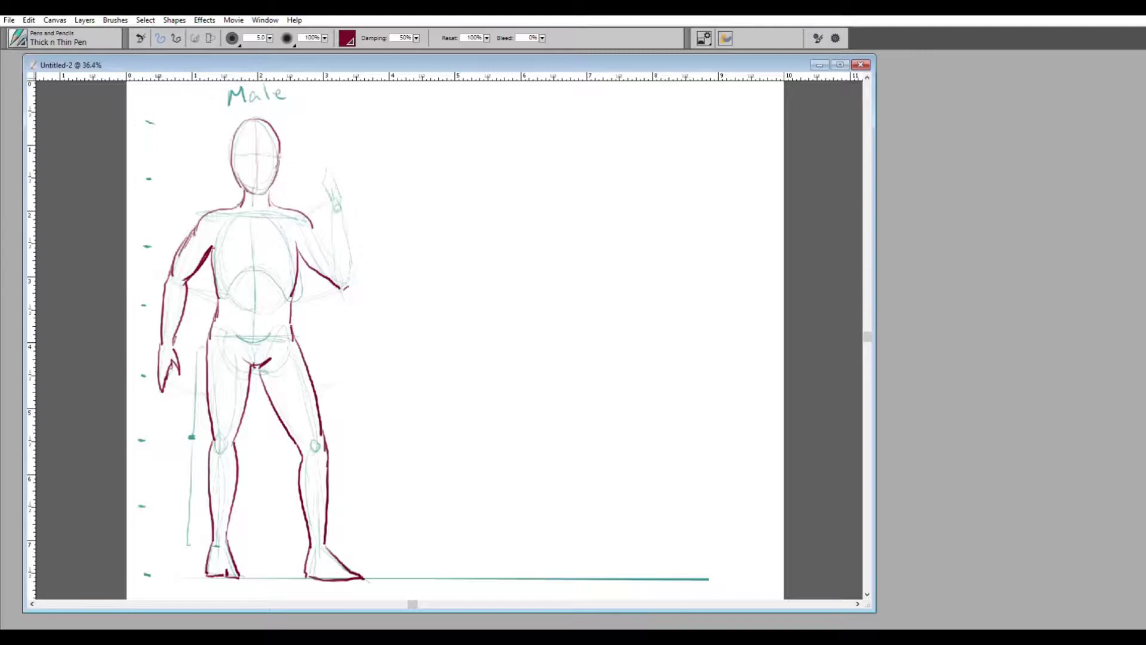
{"action": "mouse_move", "coordinate": [332, 280]}
{"action": "left_mouse_down"}
{"action": "mouse_move", "coordinate": [337, 205]}
{"action": "mouse_move", "coordinate": [353, 289]}
{"action": "left_mouse_up"}
{"action": "left_click_drag", "start_coordinate": [327, 197], "coordinate": [342, 201]}
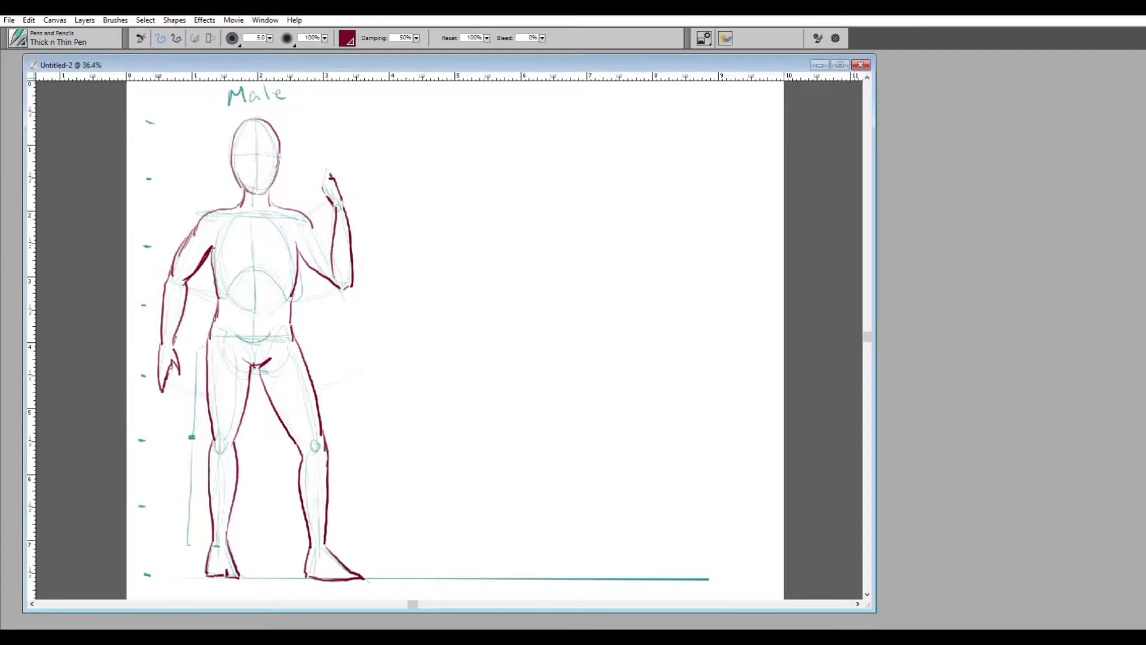
{"action": "left_click_drag", "start_coordinate": [313, 231], "coordinate": [329, 259]}
{"action": "mouse_move", "coordinate": [330, 177]}
{"action": "left_mouse_down"}
{"action": "mouse_move", "coordinate": [314, 170]}
{"action": "mouse_move", "coordinate": [327, 198]}
{"action": "left_mouse_up"}
{"action": "key", "text": "shift+s"}
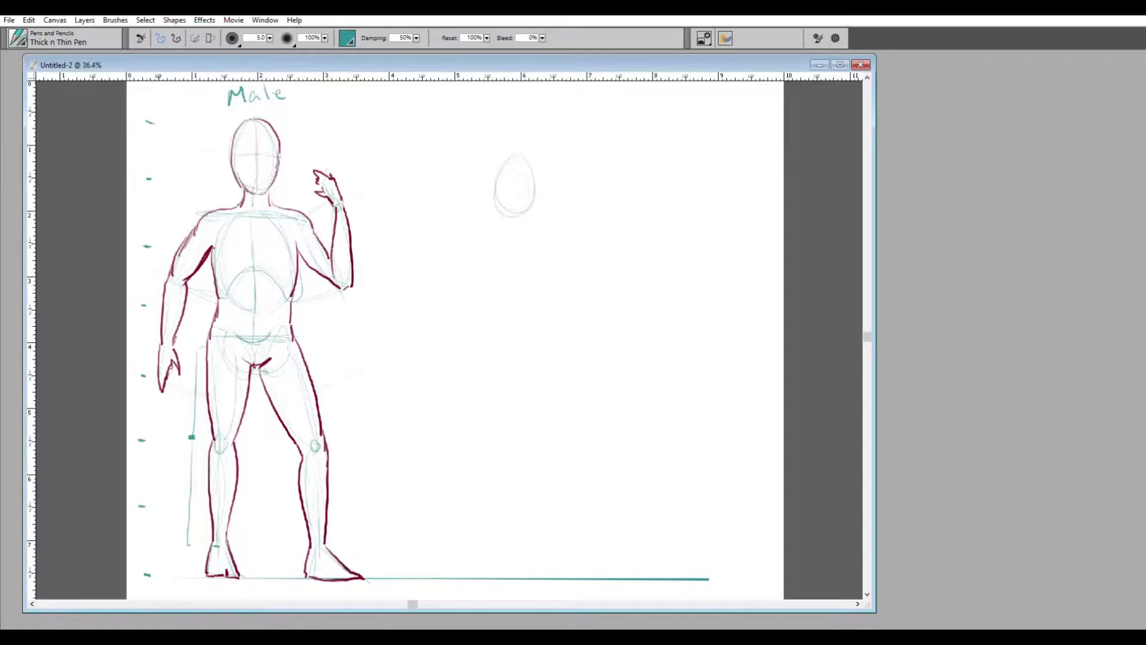
Sketch the second figure's neck line and extend both leg lines to the ground in light teal
{"action": "mouse_move", "coordinate": [511, 219]}
{"action": "left_mouse_down"}
{"action": "mouse_move", "coordinate": [532, 232]}
{"action": "mouse_move", "coordinate": [487, 234]}
{"action": "mouse_move", "coordinate": [552, 237]}
{"action": "left_mouse_up"}
{"action": "left_click_drag", "start_coordinate": [475, 420], "coordinate": [477, 446]}
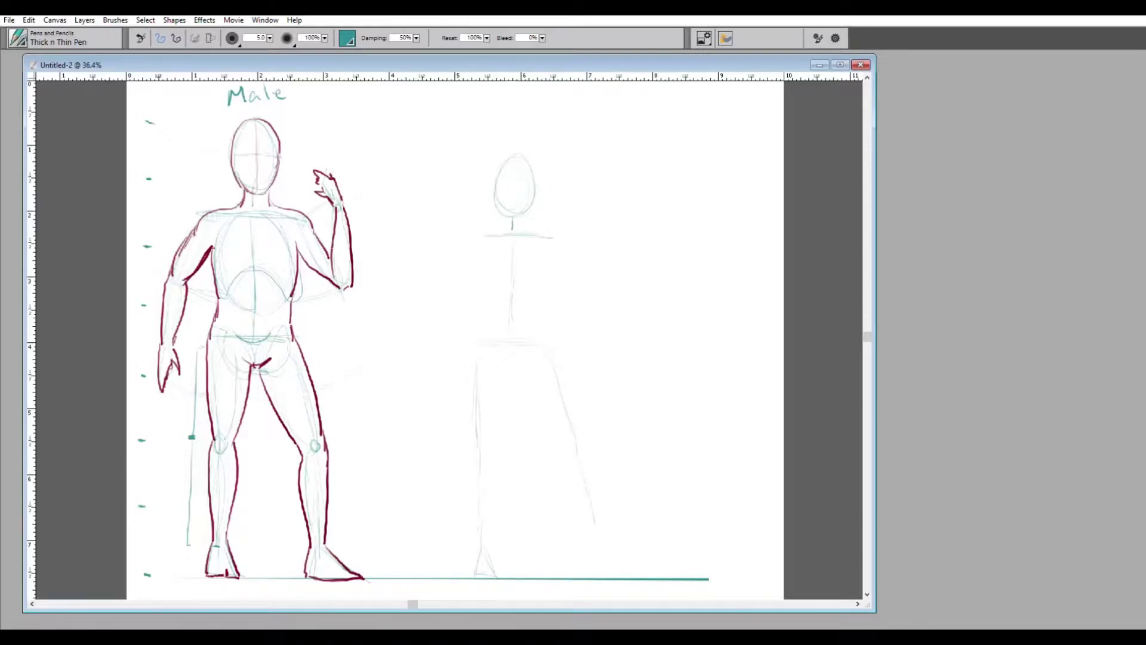
{"action": "left_click_drag", "start_coordinate": [595, 525], "coordinate": [599, 576]}
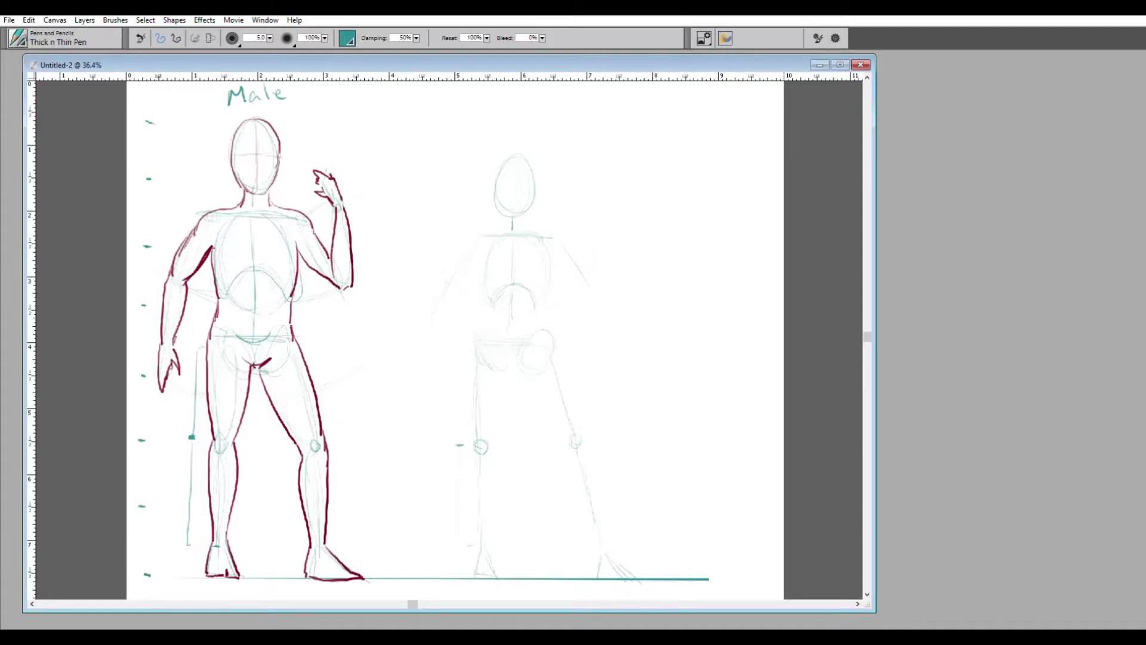
Add a small light teal circle marking the second figure's elbow joint
{"action": "left_click_drag", "start_coordinate": [450, 279], "coordinate": [449, 280]}
Switch to dark red and outline the second figure's head side, neck and both shoulders
{"action": "key", "text": "shift+x"}
{"action": "mouse_move", "coordinate": [497, 192]}
{"action": "left_mouse_down"}
{"action": "mouse_move", "coordinate": [520, 214]}
{"action": "mouse_move", "coordinate": [536, 176]}
{"action": "mouse_move", "coordinate": [524, 156]}
{"action": "mouse_move", "coordinate": [497, 172]}
{"action": "mouse_move", "coordinate": [525, 156]}
{"action": "left_mouse_up"}
{"action": "left_click_drag", "start_coordinate": [506, 217], "coordinate": [502, 231]}
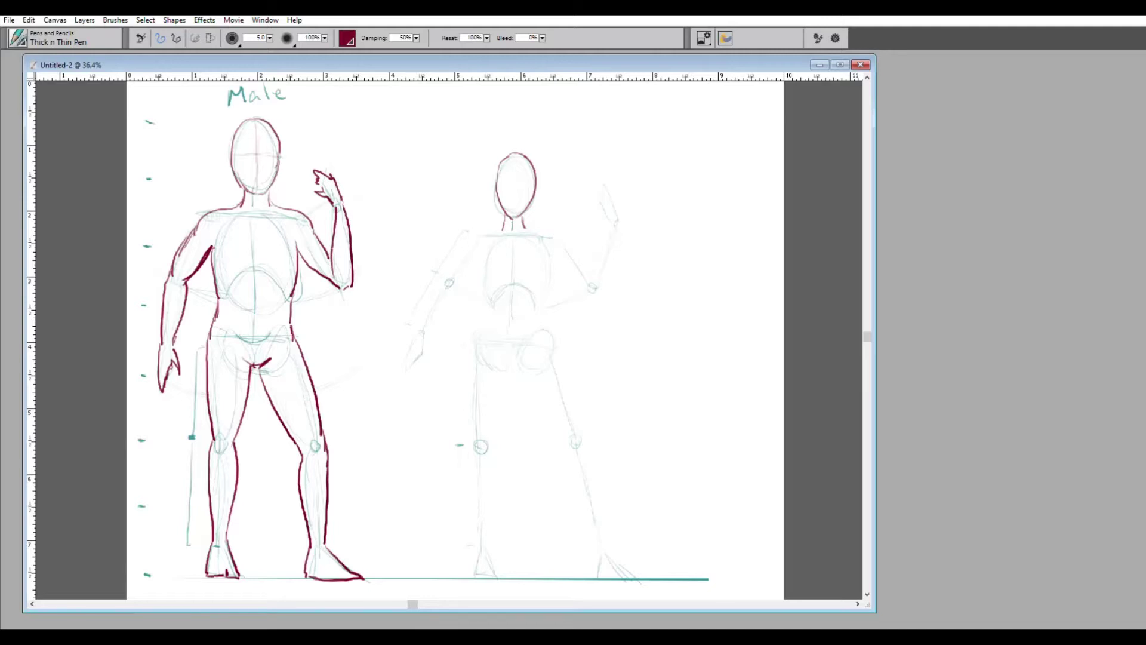
{"action": "left_click_drag", "start_coordinate": [501, 230], "coordinate": [464, 247]}
{"action": "left_click_drag", "start_coordinate": [526, 226], "coordinate": [555, 244]}
Outline both sides of the torso and the right hip in dark red, redoing a misplaced stroke
{"action": "left_click_drag", "start_coordinate": [479, 263], "coordinate": [484, 309]}
{"action": "key", "text": "ctrl+z"}
{"action": "left_click_drag", "start_coordinate": [482, 259], "coordinate": [488, 296]}
{"action": "mouse_move", "coordinate": [552, 264]}
{"action": "left_mouse_down"}
{"action": "mouse_move", "coordinate": [543, 304]}
{"action": "mouse_move", "coordinate": [488, 297]}
{"action": "mouse_move", "coordinate": [471, 367]}
{"action": "left_mouse_up"}
{"action": "left_click_drag", "start_coordinate": [543, 311], "coordinate": [555, 358]}
Trace the front leg from thigh down to the foot in dark red
{"action": "mouse_move", "coordinate": [472, 351]}
{"action": "left_mouse_down"}
{"action": "mouse_move", "coordinate": [469, 431]}
{"action": "mouse_move", "coordinate": [493, 455]}
{"action": "mouse_move", "coordinate": [514, 365]}
{"action": "left_mouse_up"}
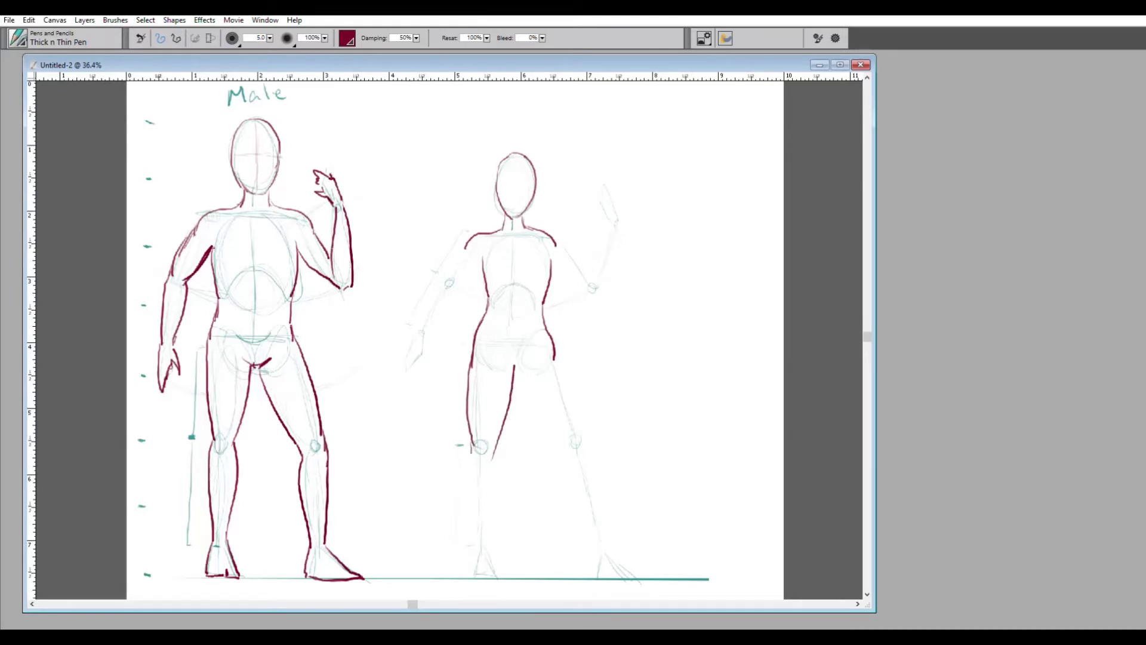
{"action": "mouse_move", "coordinate": [470, 463]}
{"action": "left_mouse_down"}
{"action": "mouse_move", "coordinate": [476, 543]}
{"action": "mouse_move", "coordinate": [500, 457]}
{"action": "left_mouse_up"}
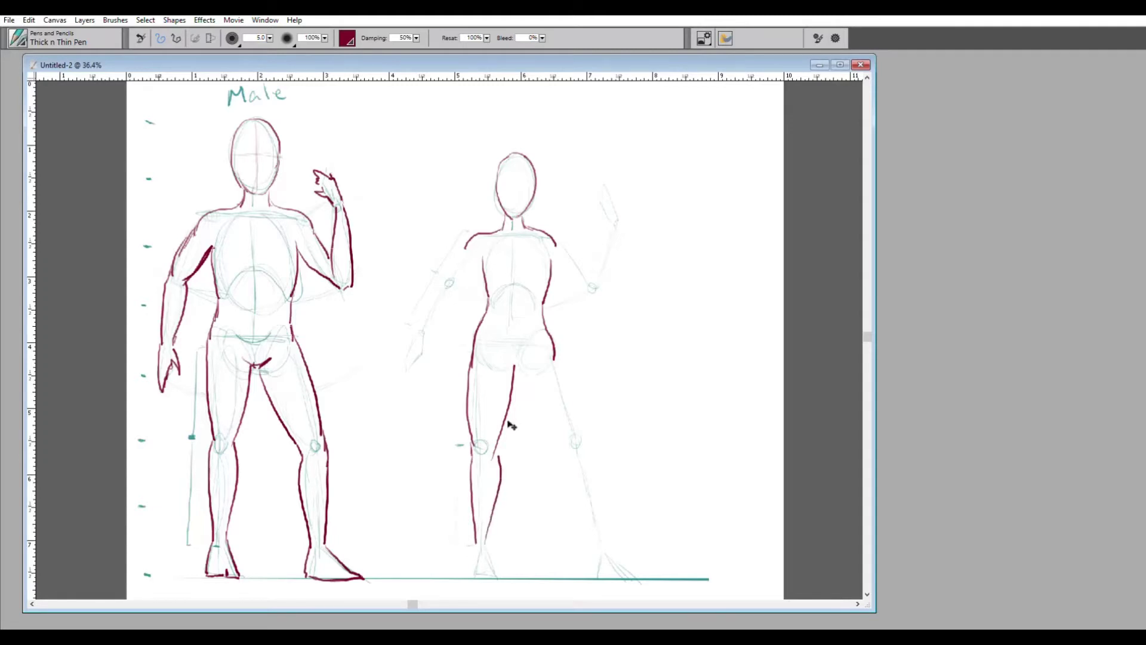
{"action": "key", "text": "ctrl+z"}
{"action": "left_click_drag", "start_coordinate": [486, 535], "coordinate": [498, 458]}
{"action": "mouse_move", "coordinate": [476, 544]}
{"action": "left_mouse_down"}
{"action": "mouse_move", "coordinate": [470, 577]}
{"action": "mouse_move", "coordinate": [499, 571]}
{"action": "left_mouse_up"}
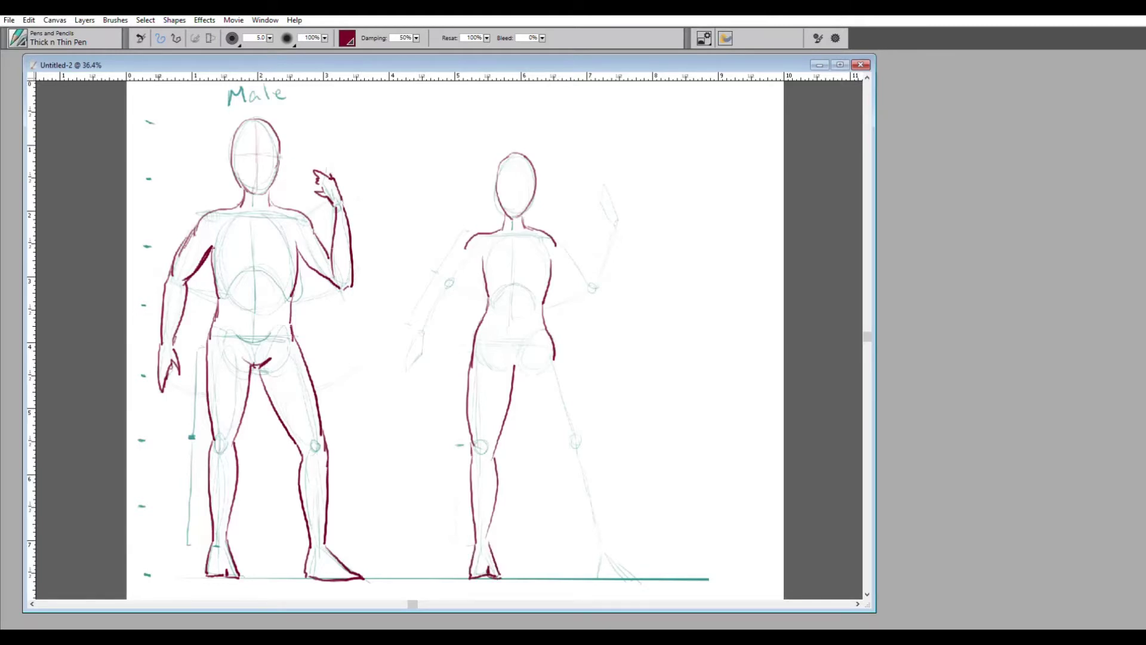
Outline the back leg's inner edge and the back thigh's outer edge, redrawing undone strokes
{"action": "left_click_drag", "start_coordinate": [514, 374], "coordinate": [565, 439]}
{"action": "left_click_drag", "start_coordinate": [555, 355], "coordinate": [563, 379]}
{"action": "key", "text": "ctrl+z"}
{"action": "key", "text": "ctrl+z"}
{"action": "left_click_drag", "start_coordinate": [516, 373], "coordinate": [562, 448]}
{"action": "left_click_drag", "start_coordinate": [555, 352], "coordinate": [563, 381]}
{"action": "left_click_drag", "start_coordinate": [555, 353], "coordinate": [591, 448]}
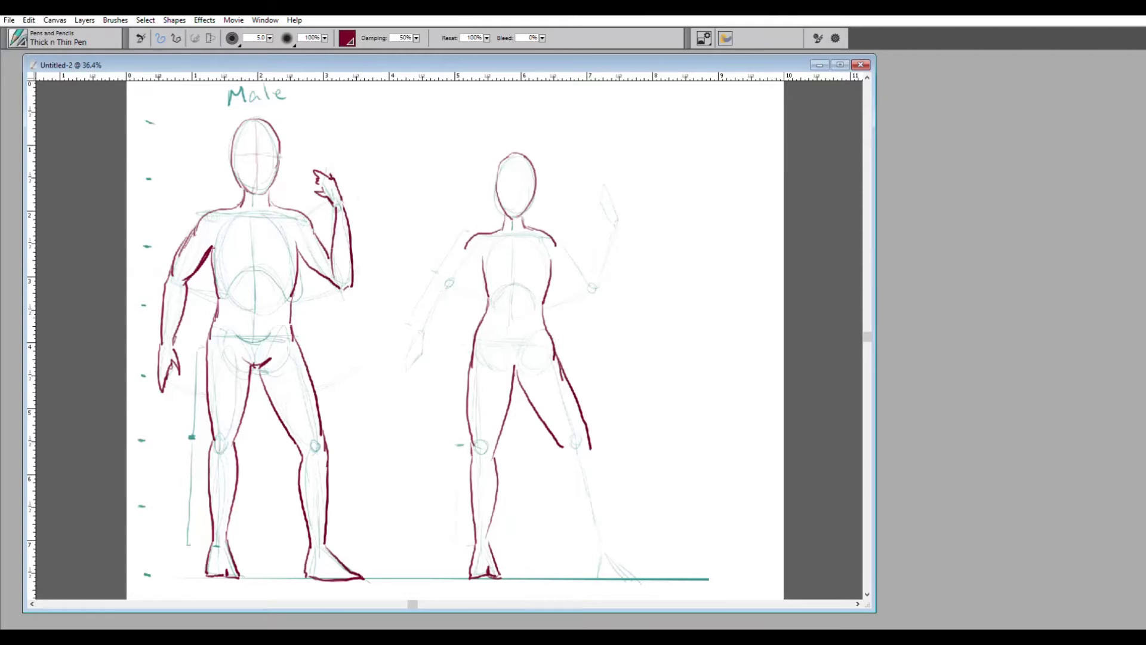
With the canvas rotated sideways, trace the back lower leg and foot, then restore upright view
{"action": "key", "text": "ctrl+z"}
{"action": "mouse_move", "coordinate": [682, 358]}
{"action": "left_mouse_down"}
{"action": "mouse_move", "coordinate": [627, 225]}
{"action": "mouse_move", "coordinate": [453, 161]}
{"action": "left_mouse_up"}
{"action": "key", "text": "ctrl+z"}
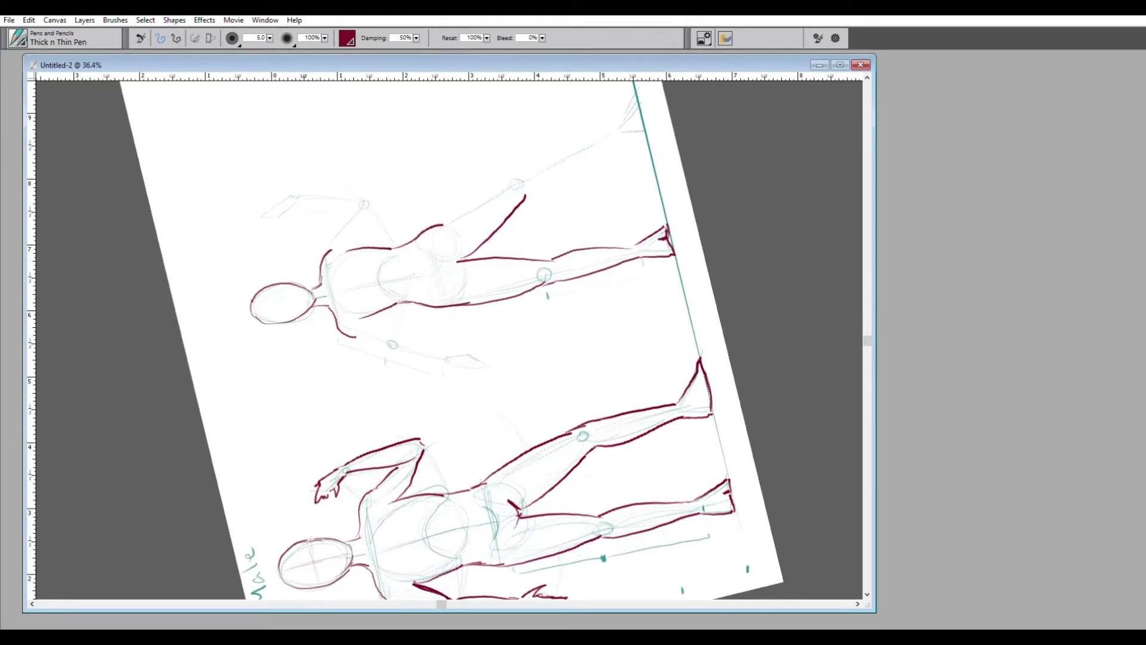
{"action": "left_click_drag", "start_coordinate": [443, 225], "coordinate": [602, 132]}
{"action": "left_click_drag", "start_coordinate": [526, 198], "coordinate": [641, 128]}
{"action": "left_click_drag", "start_coordinate": [629, 177], "coordinate": [576, 276]}
{"action": "mouse_move", "coordinate": [573, 216]}
{"action": "left_mouse_down"}
{"action": "mouse_move", "coordinate": [561, 230]}
{"action": "mouse_move", "coordinate": [583, 178]}
{"action": "left_mouse_up"}
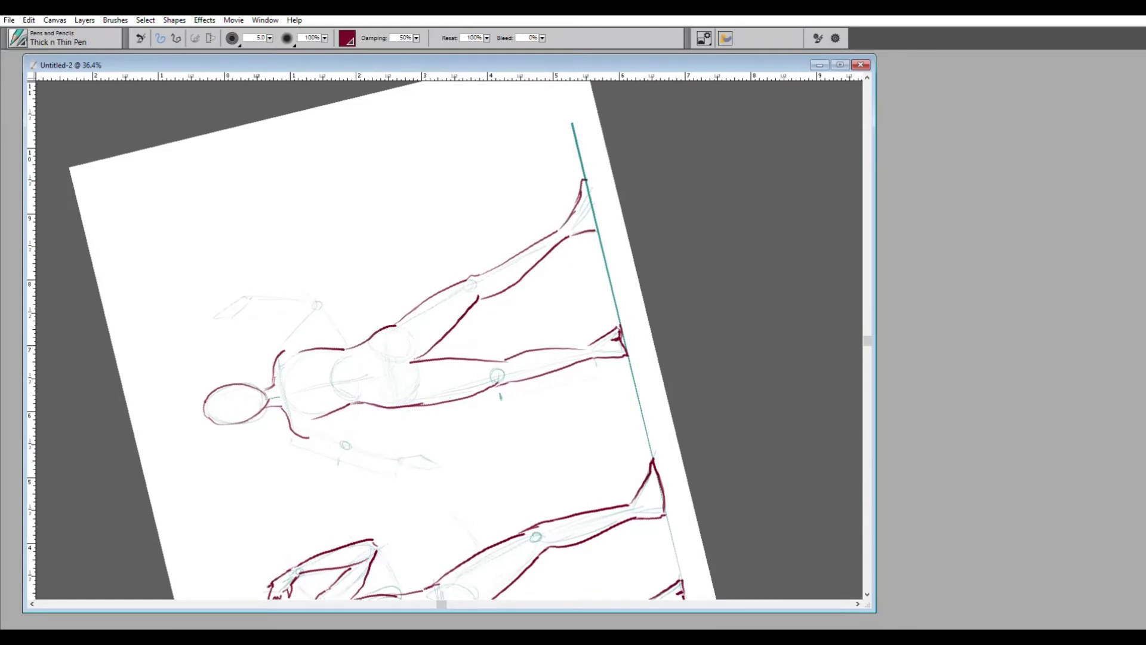
{"action": "left_click", "coordinate": [578, 167], "text": "alt"}
{"action": "left_click_drag", "start_coordinate": [475, 261], "coordinate": [455, 302]}
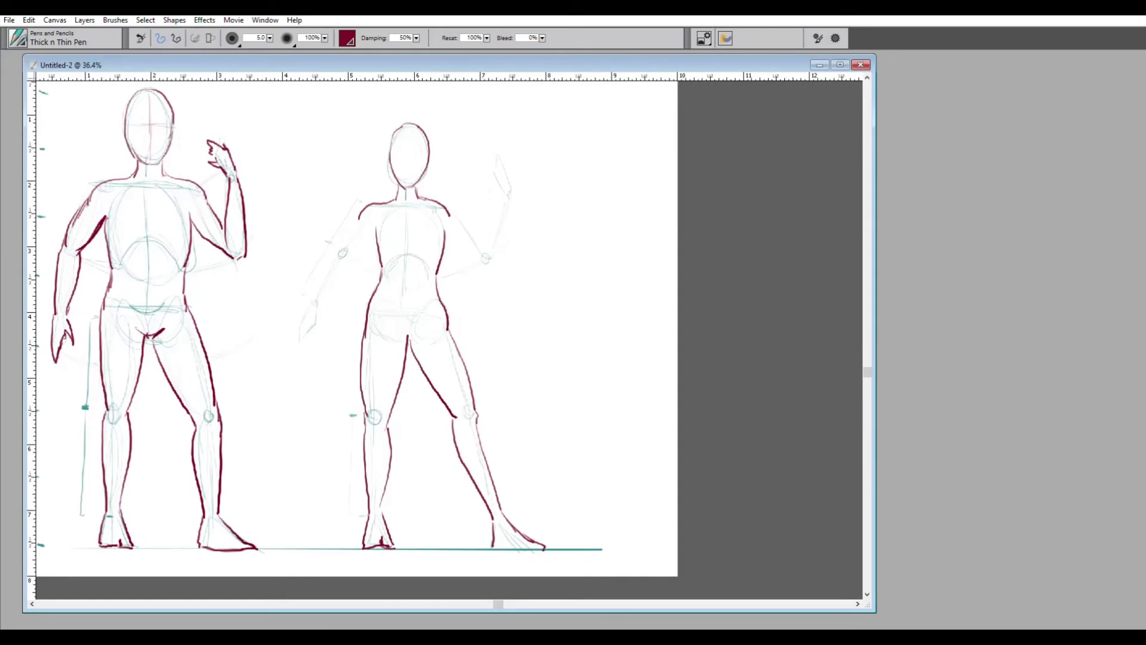
Outline the lowered arm and hand, then the raised upper arm and forearm, in dark red
{"action": "mouse_move", "coordinate": [357, 217]}
{"action": "left_mouse_down"}
{"action": "mouse_move", "coordinate": [341, 253]}
{"action": "mouse_move", "coordinate": [377, 221]}
{"action": "left_mouse_up"}
{"action": "mouse_move", "coordinate": [336, 257]}
{"action": "left_mouse_down"}
{"action": "mouse_move", "coordinate": [313, 301]}
{"action": "mouse_move", "coordinate": [348, 258]}
{"action": "left_mouse_up"}
{"action": "mouse_move", "coordinate": [312, 305]}
{"action": "left_mouse_down"}
{"action": "mouse_move", "coordinate": [298, 338]}
{"action": "mouse_move", "coordinate": [316, 319]}
{"action": "mouse_move", "coordinate": [320, 331]}
{"action": "mouse_move", "coordinate": [325, 302]}
{"action": "left_mouse_up"}
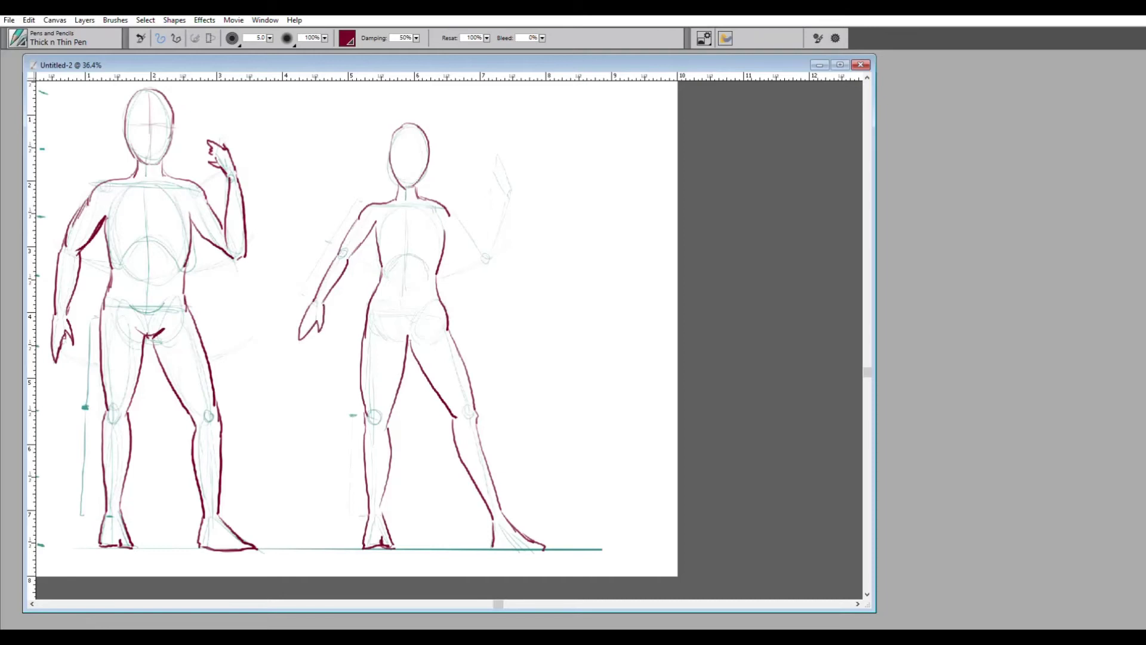
{"action": "left_click_drag", "start_coordinate": [445, 239], "coordinate": [479, 265]}
{"action": "mouse_move", "coordinate": [454, 219]}
{"action": "left_mouse_down"}
{"action": "mouse_move", "coordinate": [477, 245]}
{"action": "mouse_move", "coordinate": [504, 197]}
{"action": "left_mouse_up"}
{"action": "mouse_move", "coordinate": [489, 264]}
{"action": "left_mouse_down"}
{"action": "mouse_move", "coordinate": [512, 201]}
{"action": "mouse_move", "coordinate": [495, 161]}
{"action": "mouse_move", "coordinate": [514, 187]}
{"action": "mouse_move", "coordinate": [511, 205]}
{"action": "left_mouse_up"}
Re-pick dark red from the leg outline and pan until the Male label is visible
{"action": "left_click", "coordinate": [519, 348], "text": "alt"}
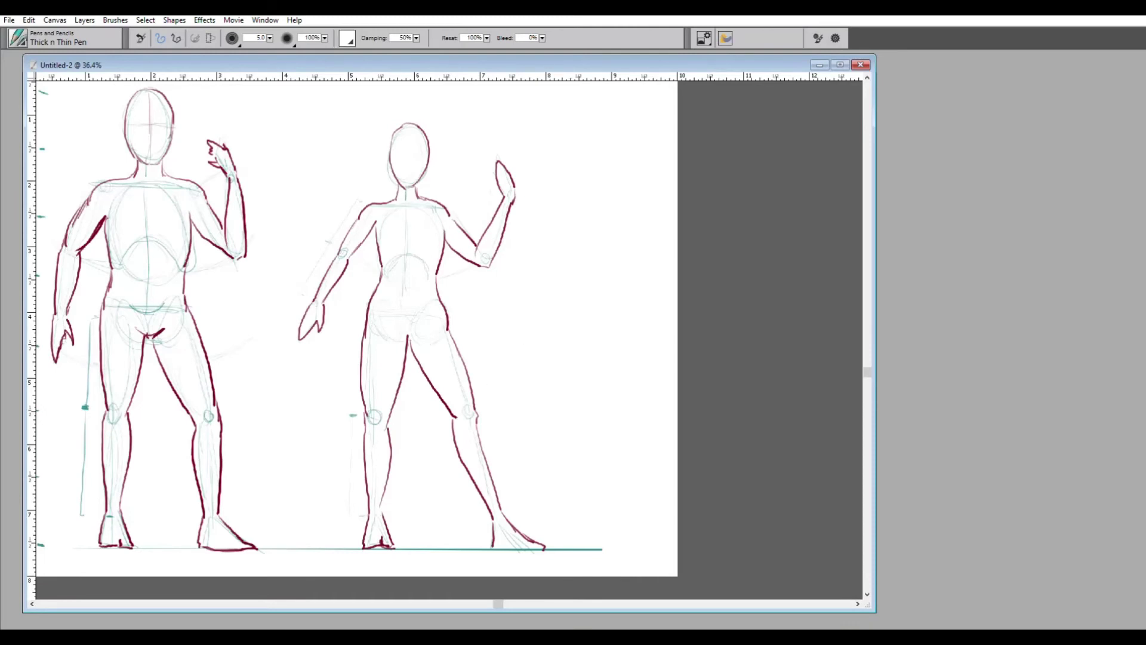
{"action": "left_click_drag", "start_coordinate": [514, 379], "coordinate": [558, 289]}
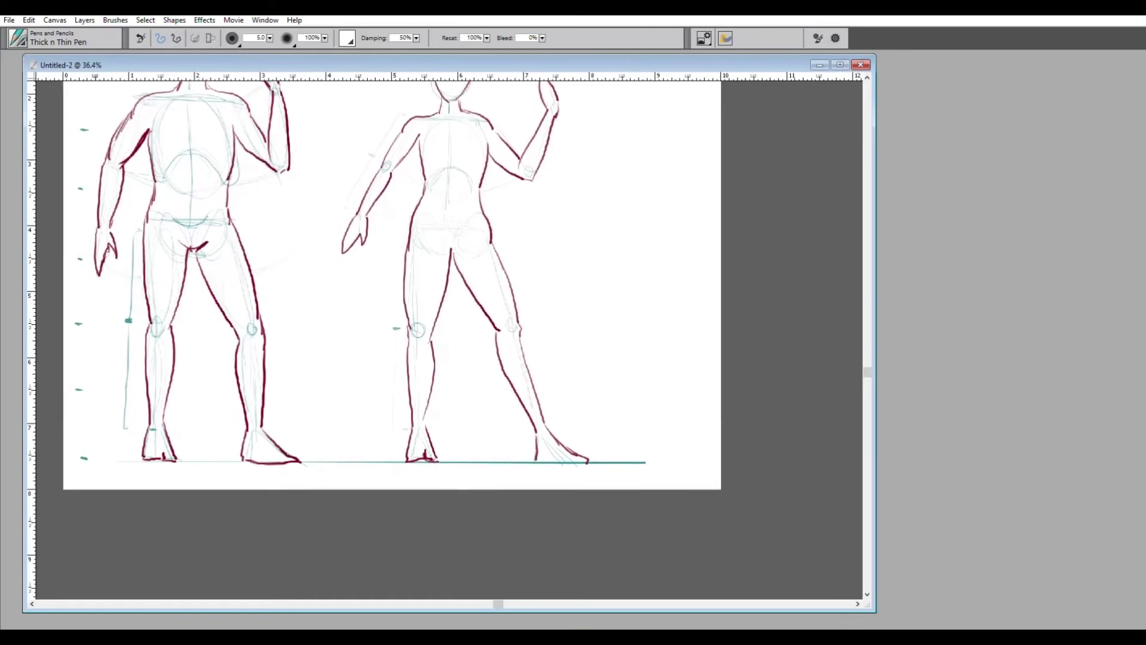
{"action": "left_click", "coordinate": [500, 321], "text": "alt"}
{"action": "left_click_drag", "start_coordinate": [563, 267], "coordinate": [601, 306]}
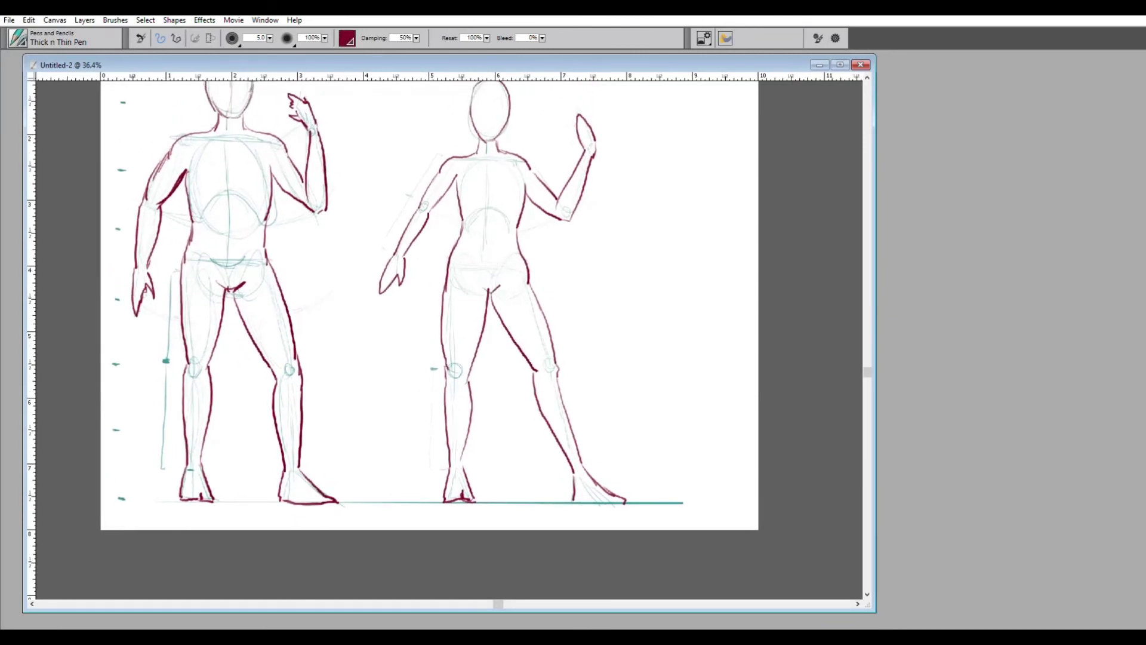
{"action": "left_click_drag", "start_coordinate": [505, 199], "coordinate": [485, 279]}
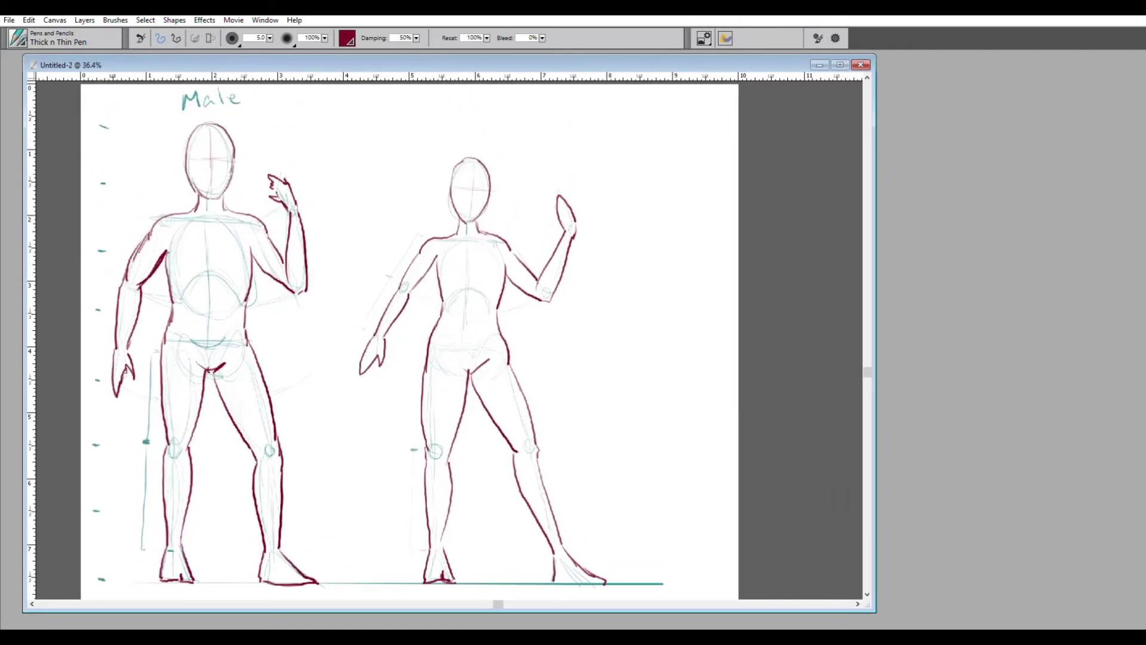
Write 'Female' in dark red pen strokes above the right figure's head, then recentre the view
{"action": "mouse_move", "coordinate": [437, 117]}
{"action": "left_mouse_down"}
{"action": "mouse_move", "coordinate": [446, 102]}
{"action": "mouse_move", "coordinate": [454, 115]}
{"action": "left_mouse_up"}
{"action": "mouse_move", "coordinate": [465, 115]}
{"action": "left_mouse_down"}
{"action": "mouse_move", "coordinate": [496, 116]}
{"action": "mouse_move", "coordinate": [505, 102]}
{"action": "left_mouse_up"}
{"action": "left_click_drag", "start_coordinate": [511, 111], "coordinate": [516, 121]}
{"action": "left_click_drag", "start_coordinate": [376, 245], "coordinate": [433, 249]}
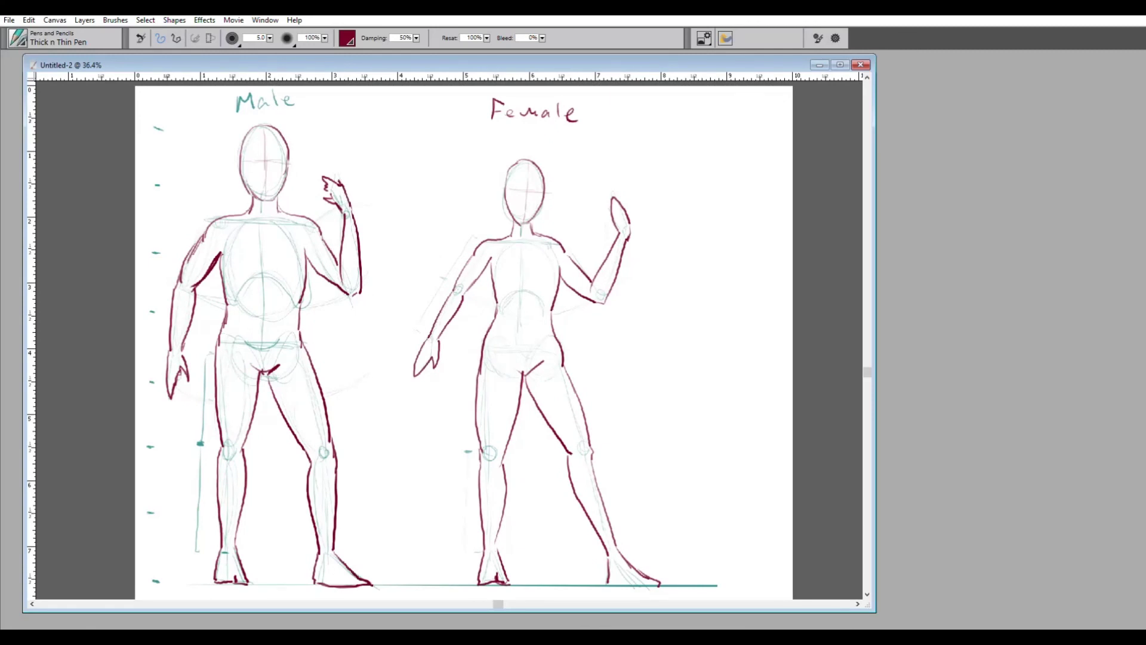